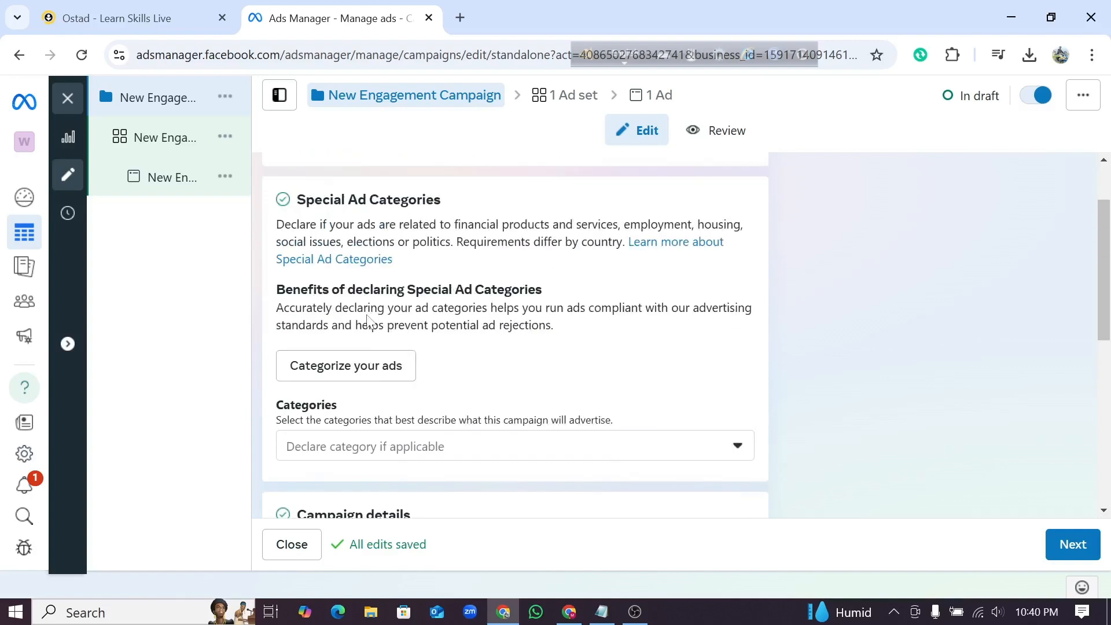
Review the campaign name, Special Ad Categories and campaign details of the draft engagement campaign.
scroll(395, 335, down, 6)
scroll(395, 335, down, 2)
scroll(394, 335, up, 2)
scroll(395, 336, up, 5)
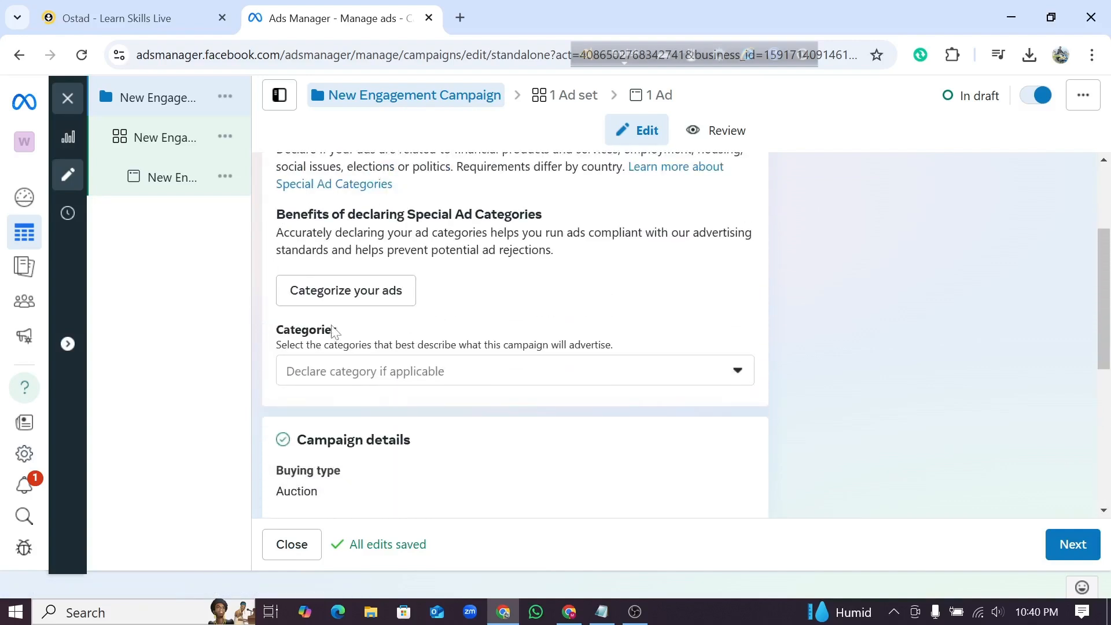
scroll(395, 335, down, 3)
scroll(382, 370, up, 4)
scroll(396, 365, up, 2)
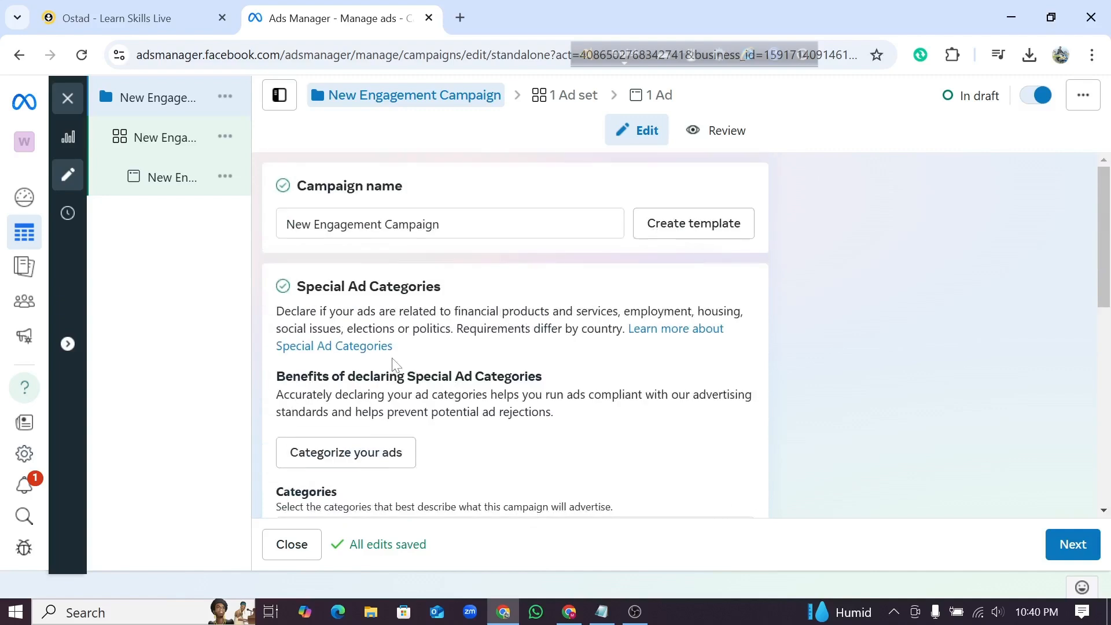
Turn on Advantage campaign budget and set the daily budget to $5.00.
scroll(394, 364, down, 6)
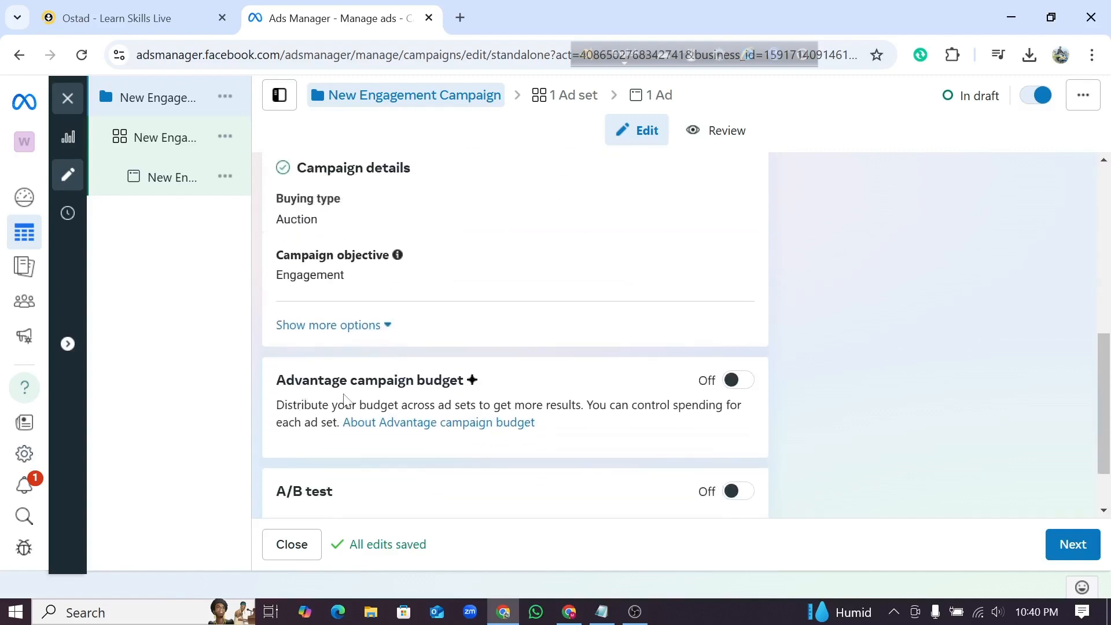
click(733, 382)
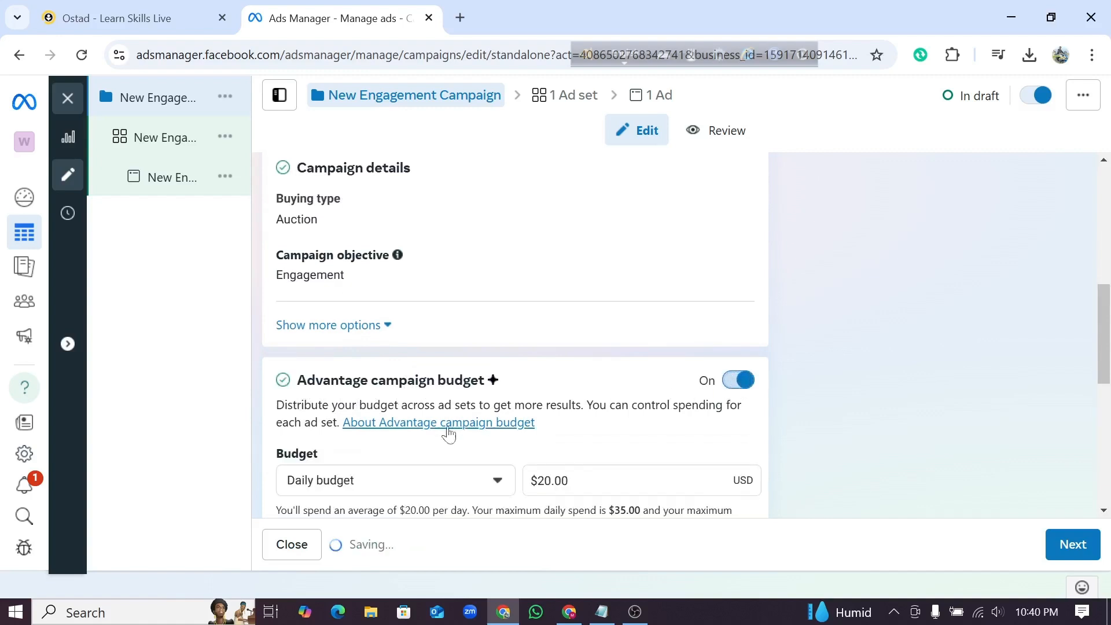
scroll(347, 434, down, 1)
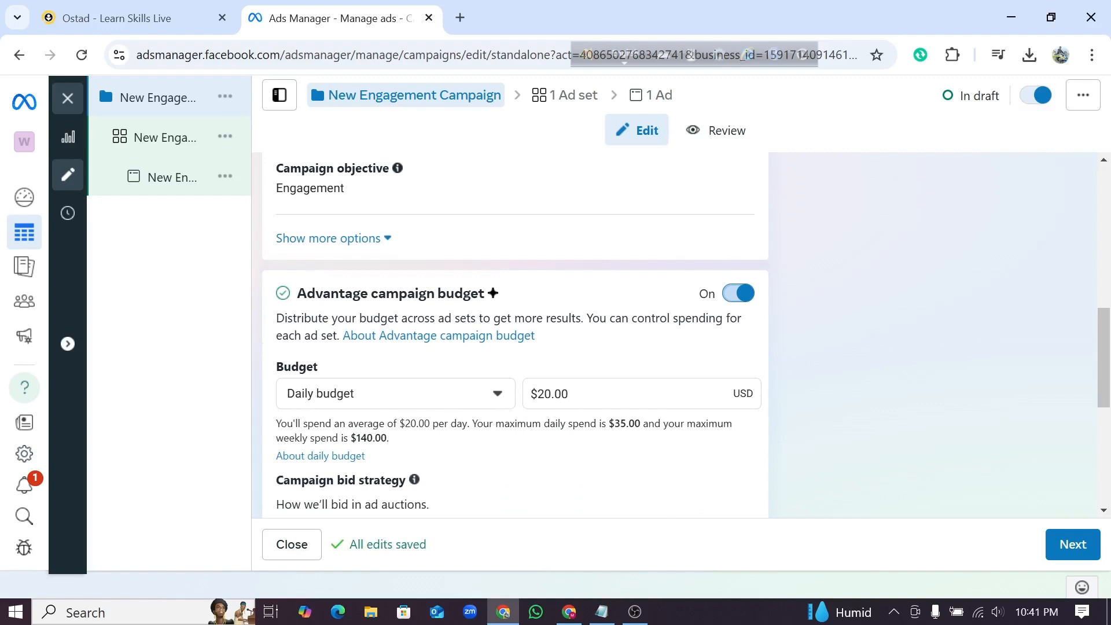
click(552, 395)
key(BackSpace)
key(BackSpace)
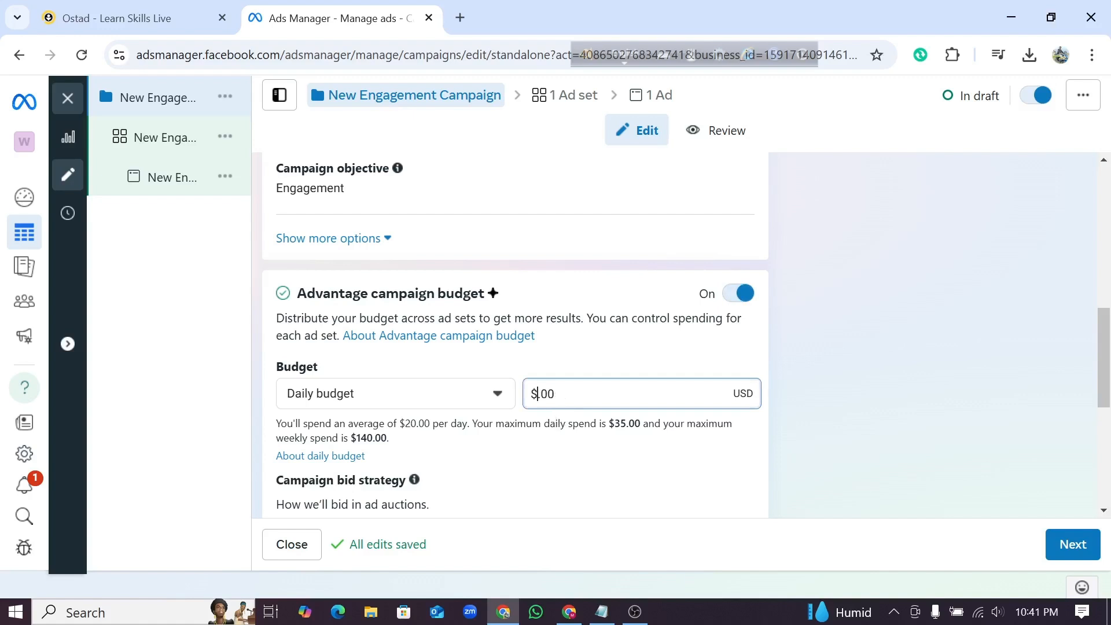
text(5)
click(649, 470)
Examine the maximum daily and weekly spend estimates under the daily budget and the campaign bid strategy.
scroll(602, 458, down, 1)
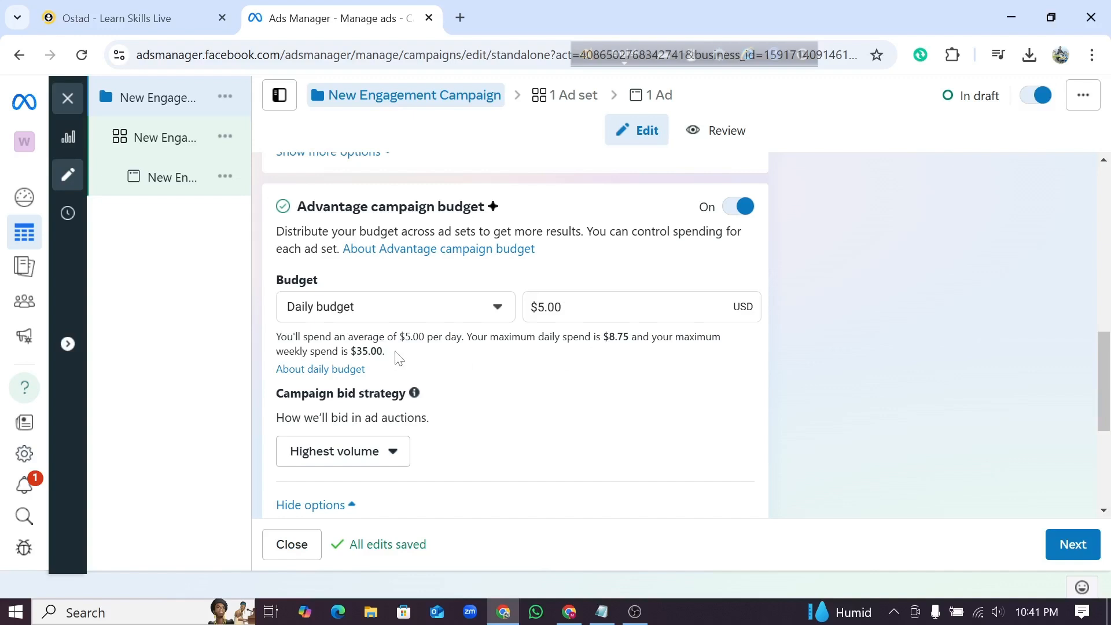
drag(388, 351, 277, 351)
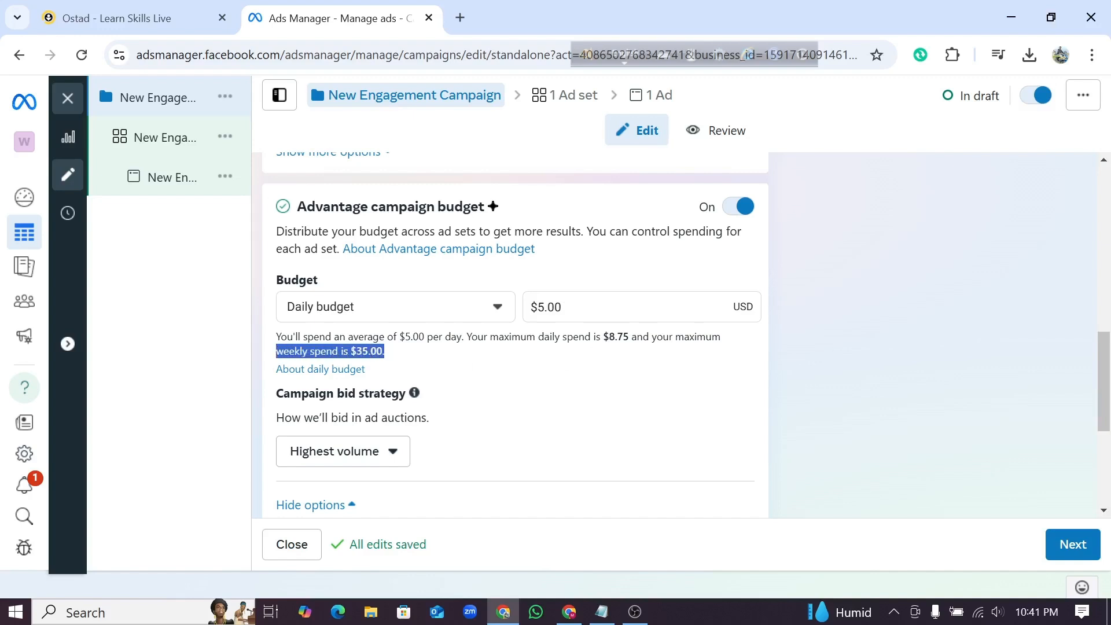
click(399, 360)
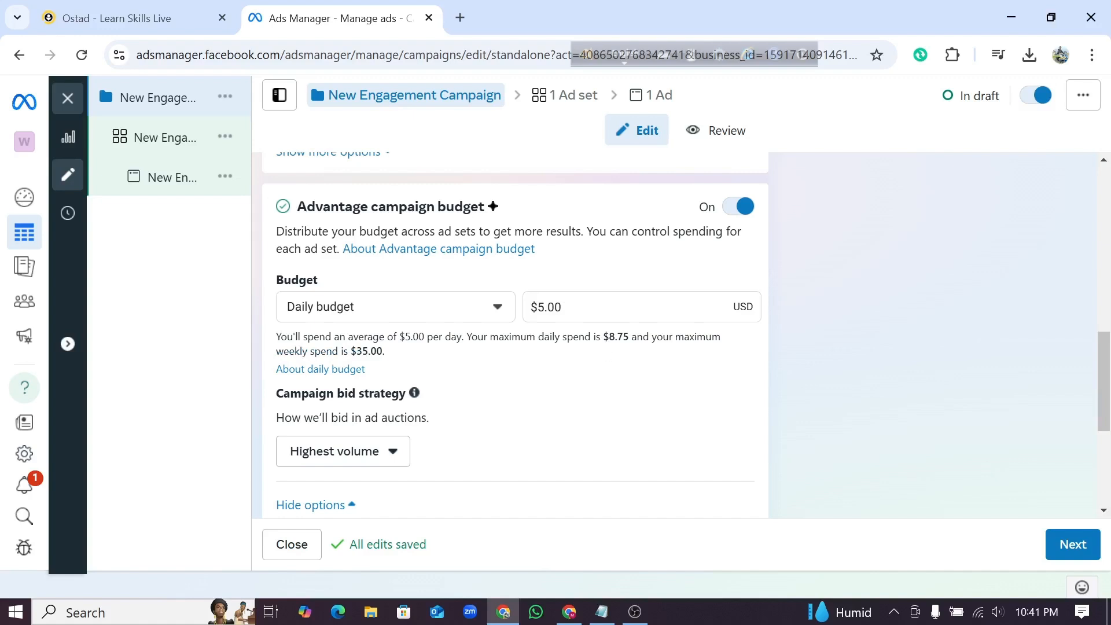
mouse_move(603, 337)
mouse_down()
mouse_move(640, 349)
mouse_move(603, 337)
mouse_up()
click(639, 350)
drag(385, 351, 349, 352)
scroll(455, 417, down, 1)
click(492, 292)
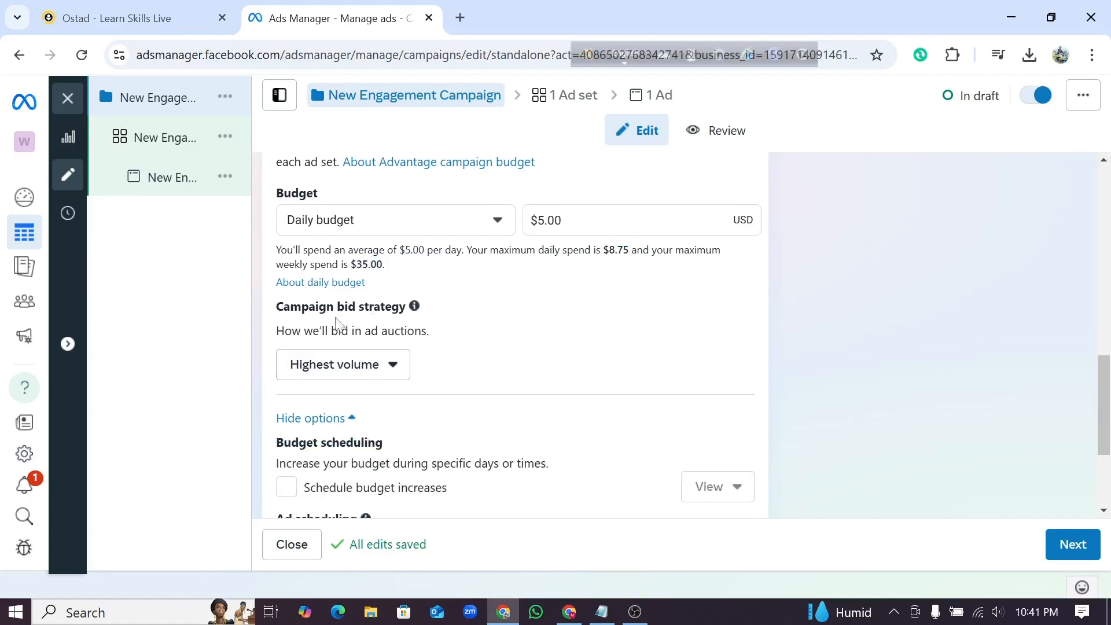
click(397, 368)
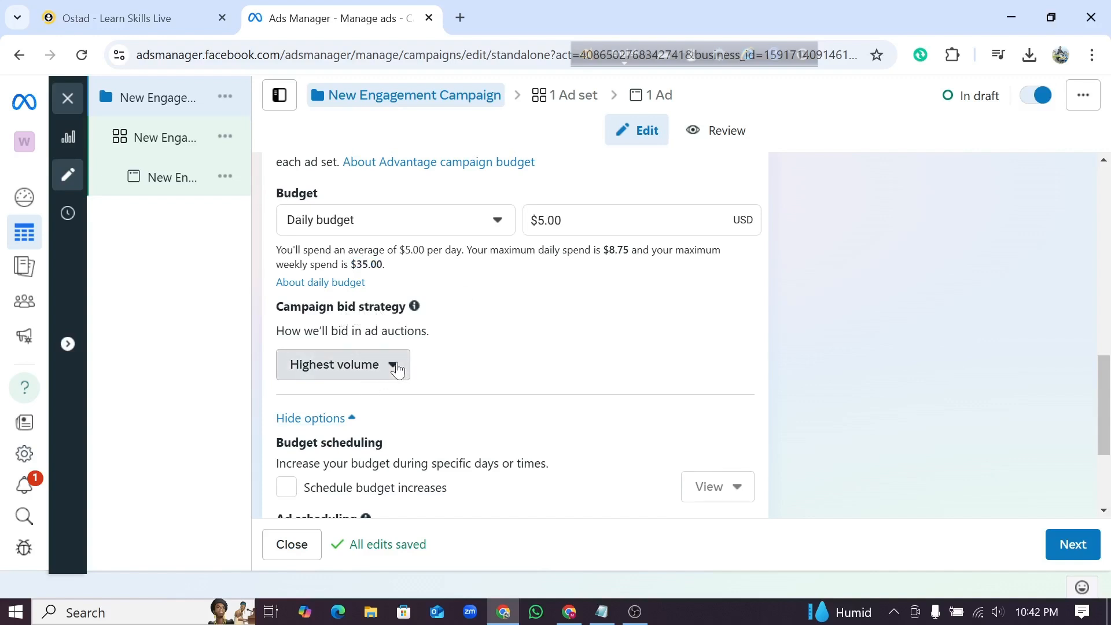
click(512, 356)
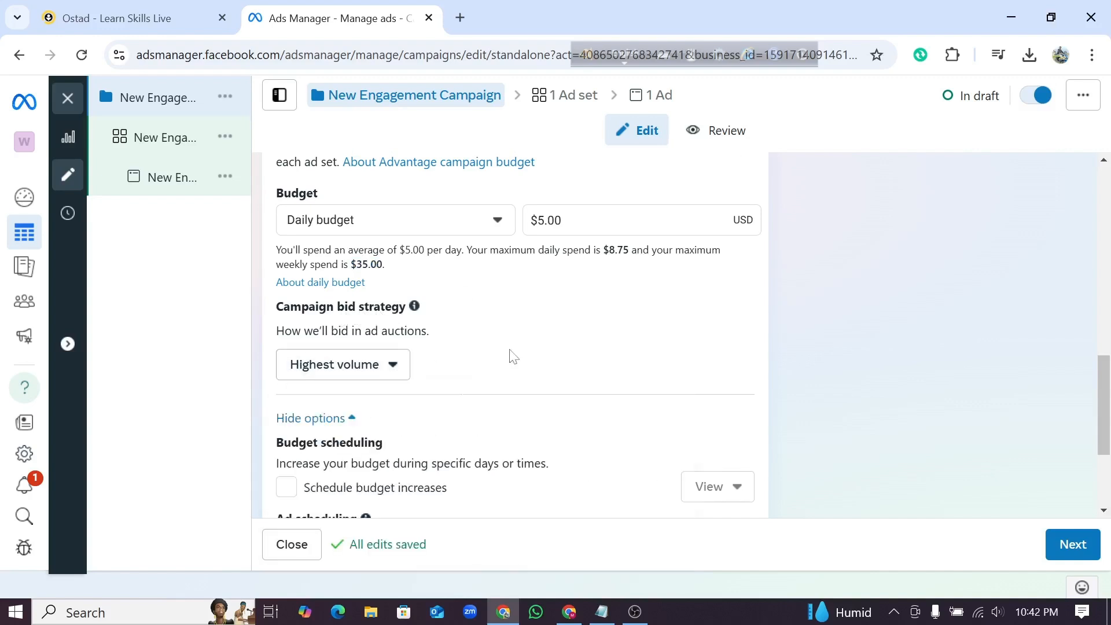
Enable scheduled budget increases in the campaign's budget scheduling options.
scroll(512, 356, down, 3)
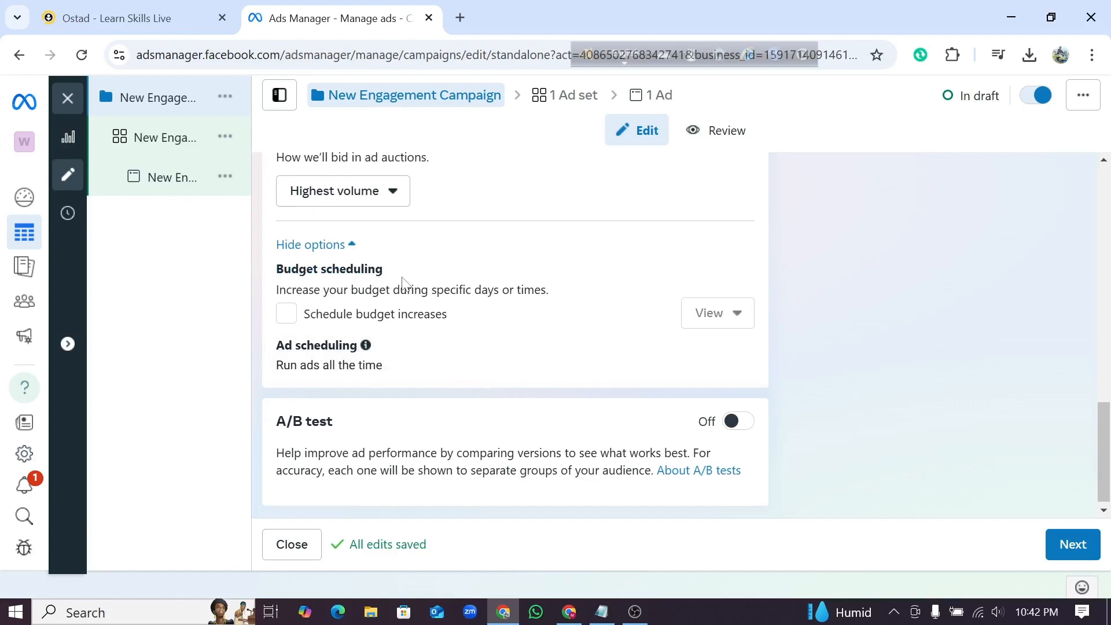
click(295, 320)
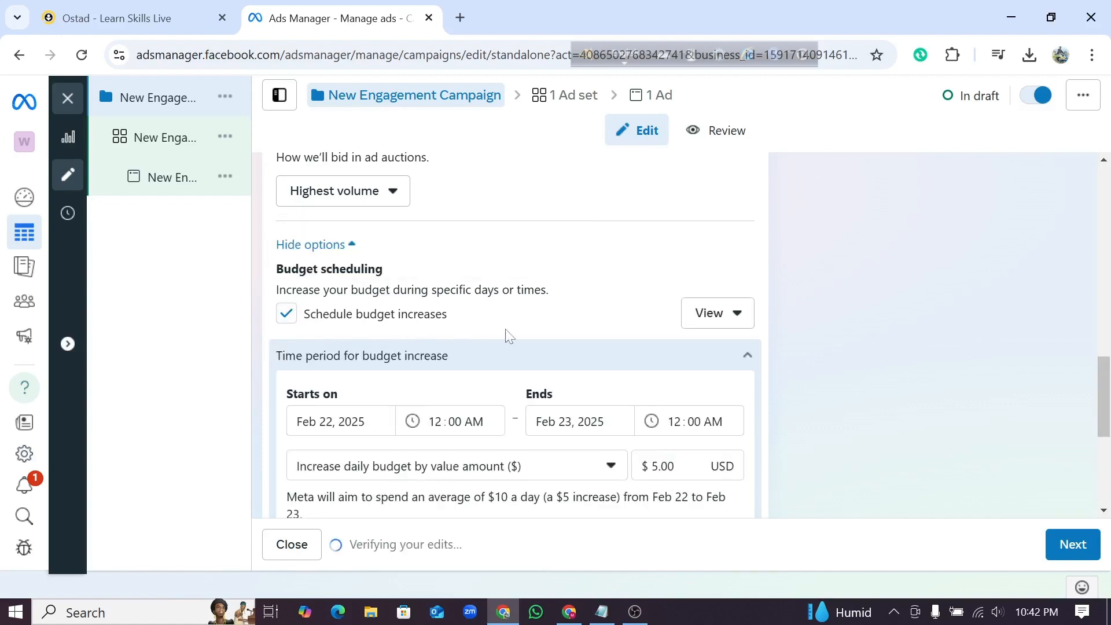
scroll(506, 333, down, 2)
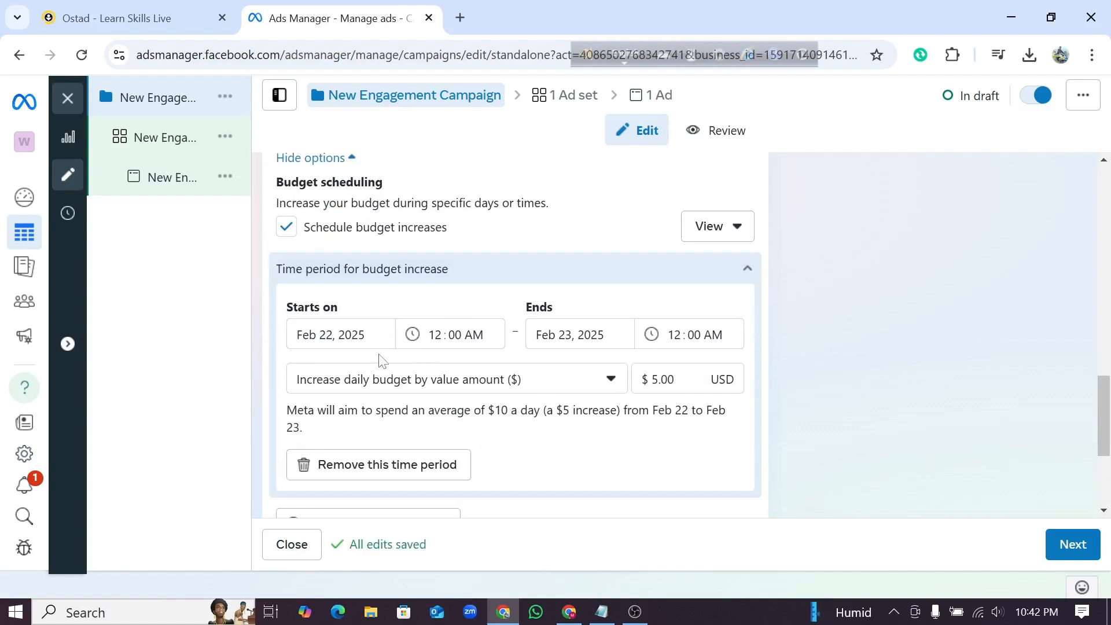
Set the start time of the budget increase period to 7:00 AM.
click(370, 339)
click(442, 301)
click(377, 339)
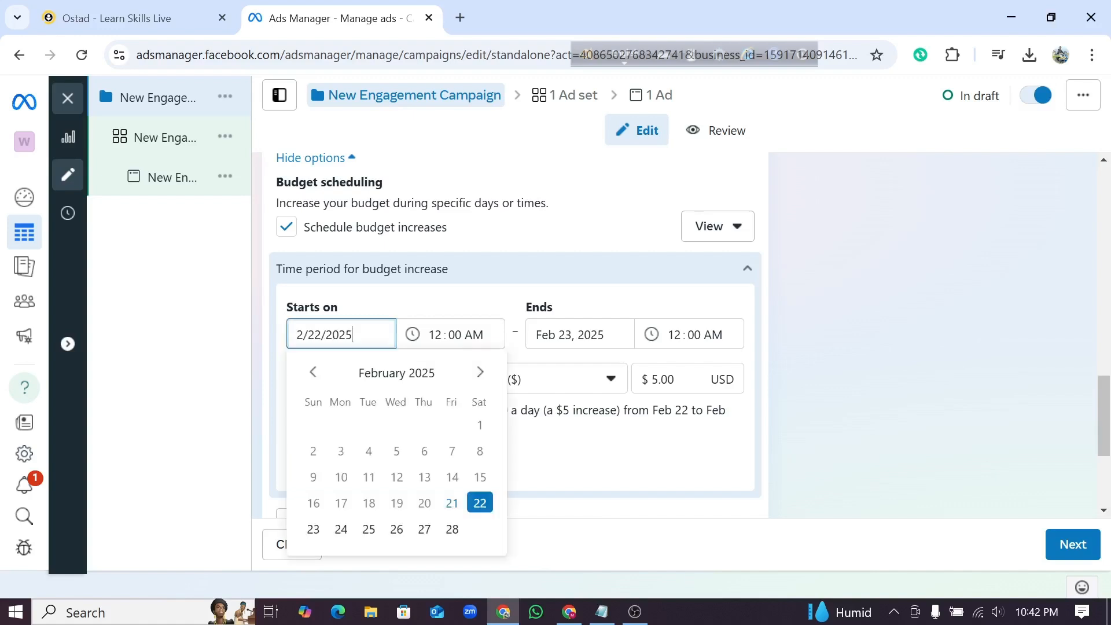
click(406, 299)
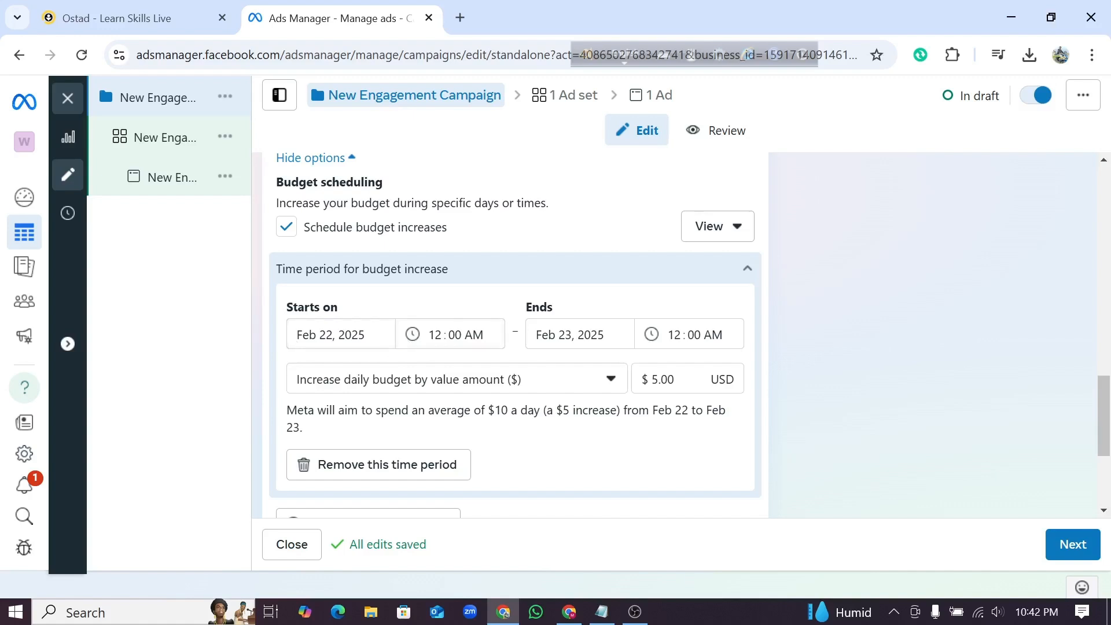
click(448, 342)
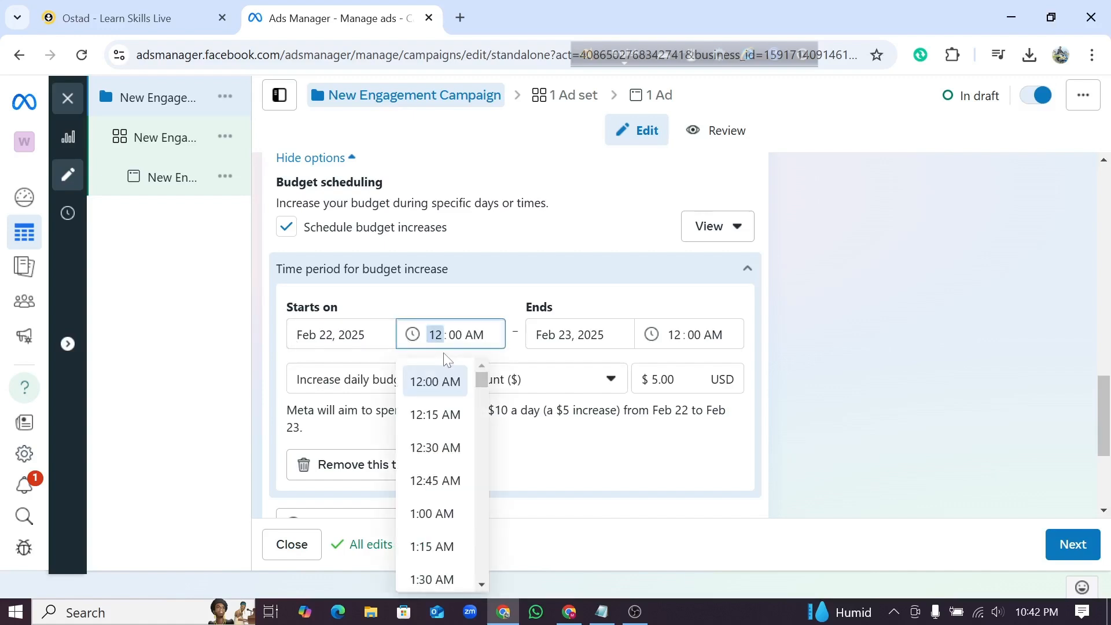
text(07)
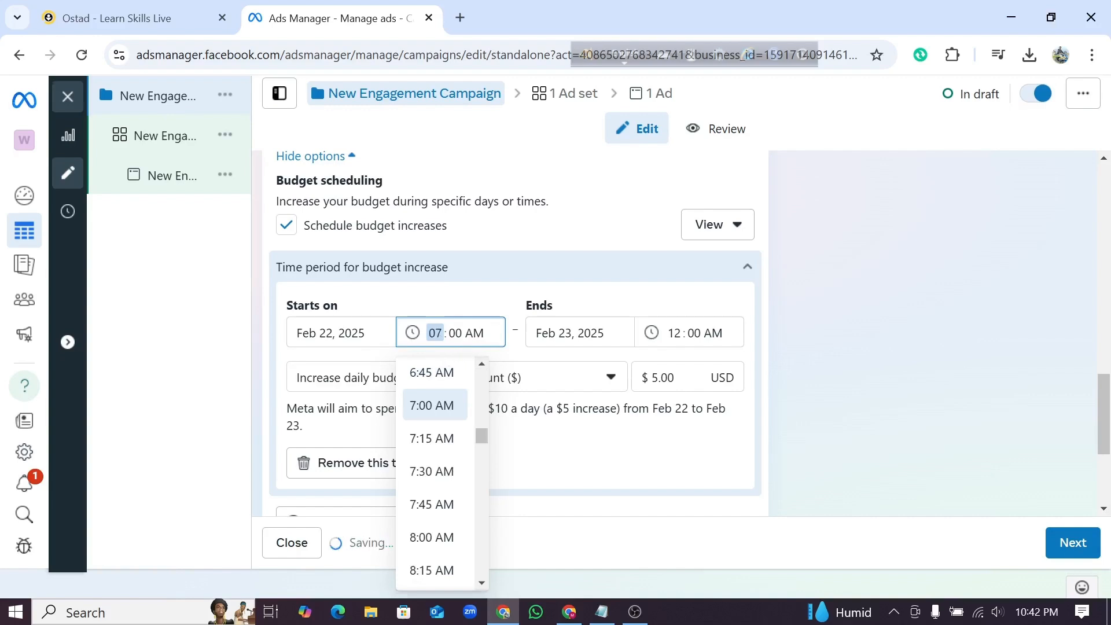
click(490, 338)
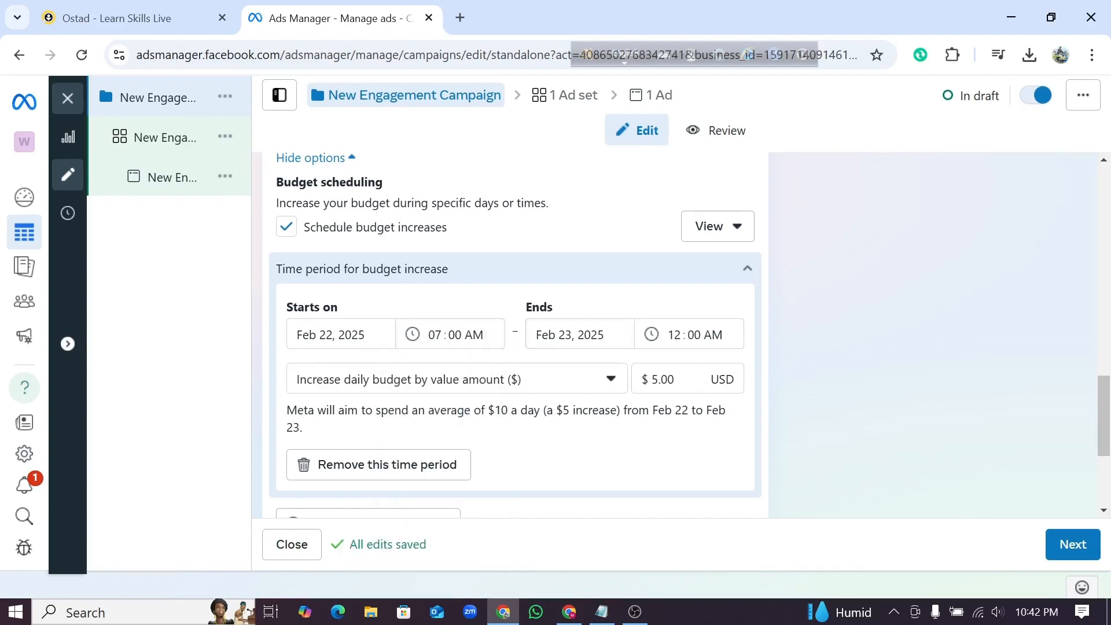
Set the budget increase period to end on Feb 28, 2025 at 7:00 PM.
click(574, 339)
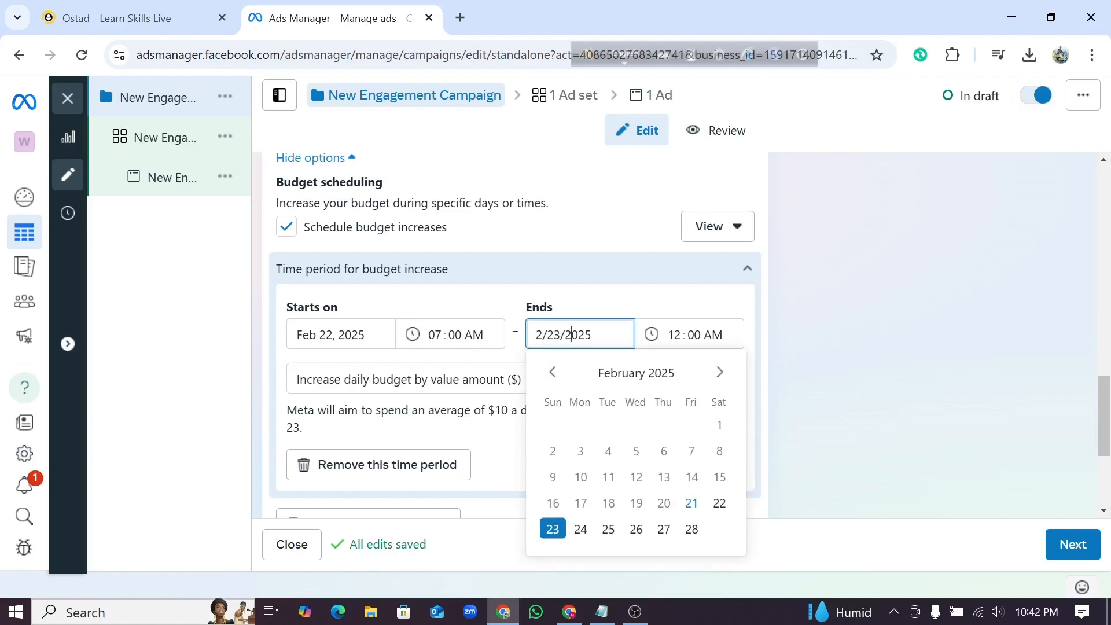
key(BackSpace)
key(BackSpace)
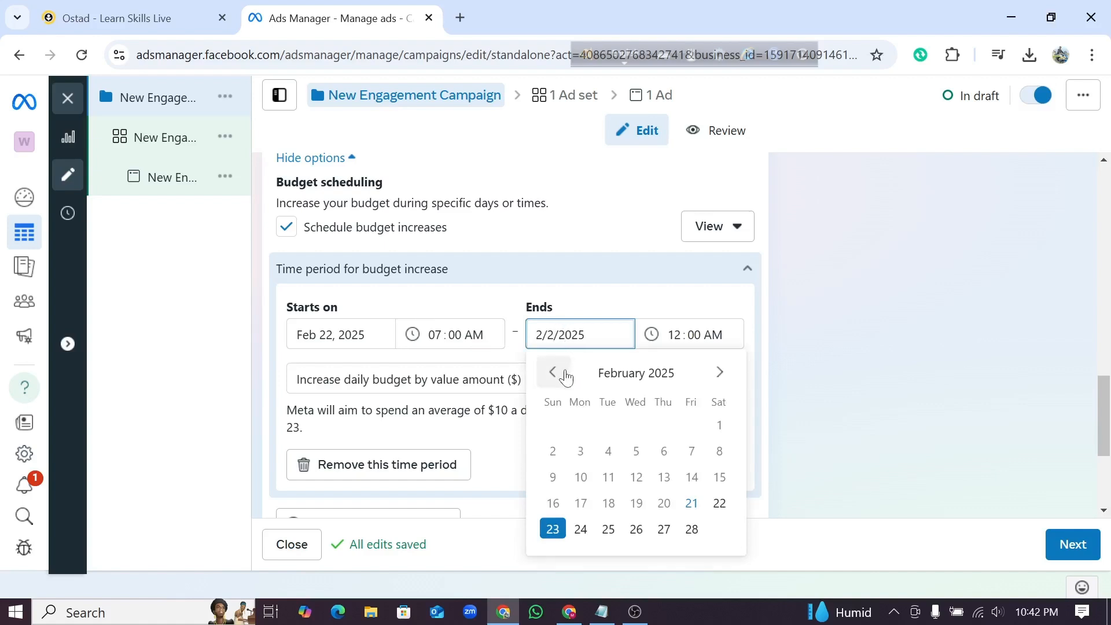
text(28)
click(595, 313)
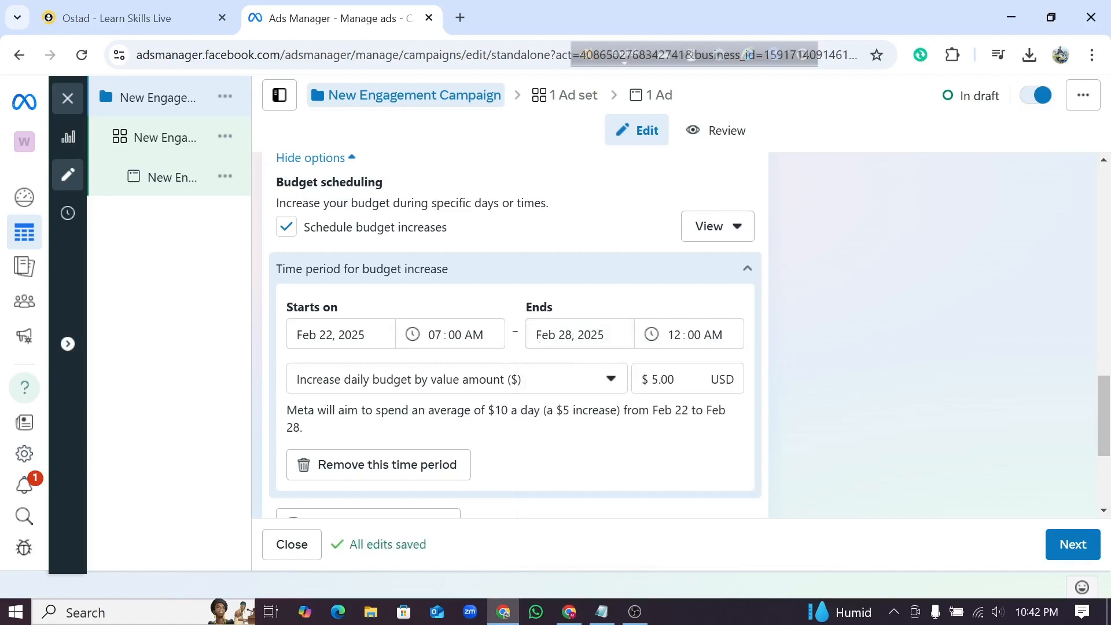
click(679, 342)
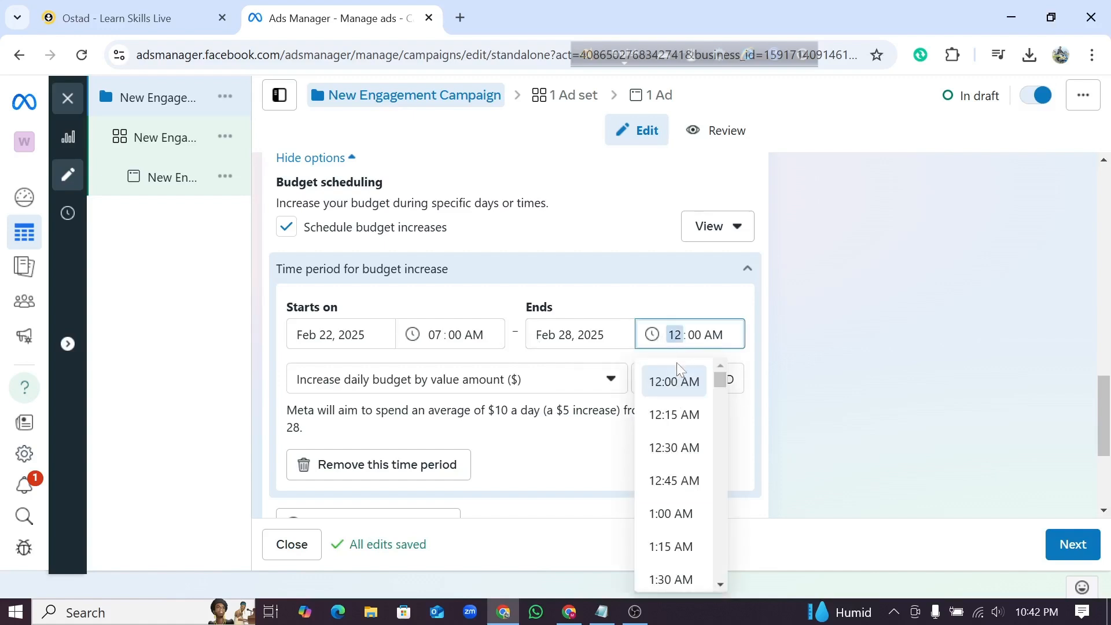
text(7)
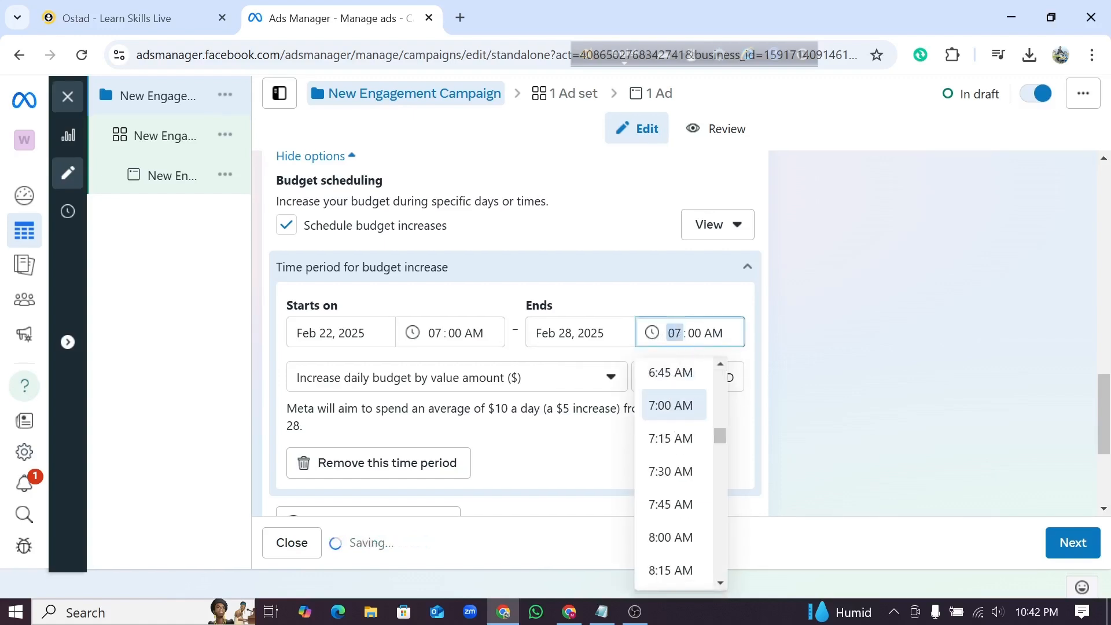
click(731, 338)
text(p)
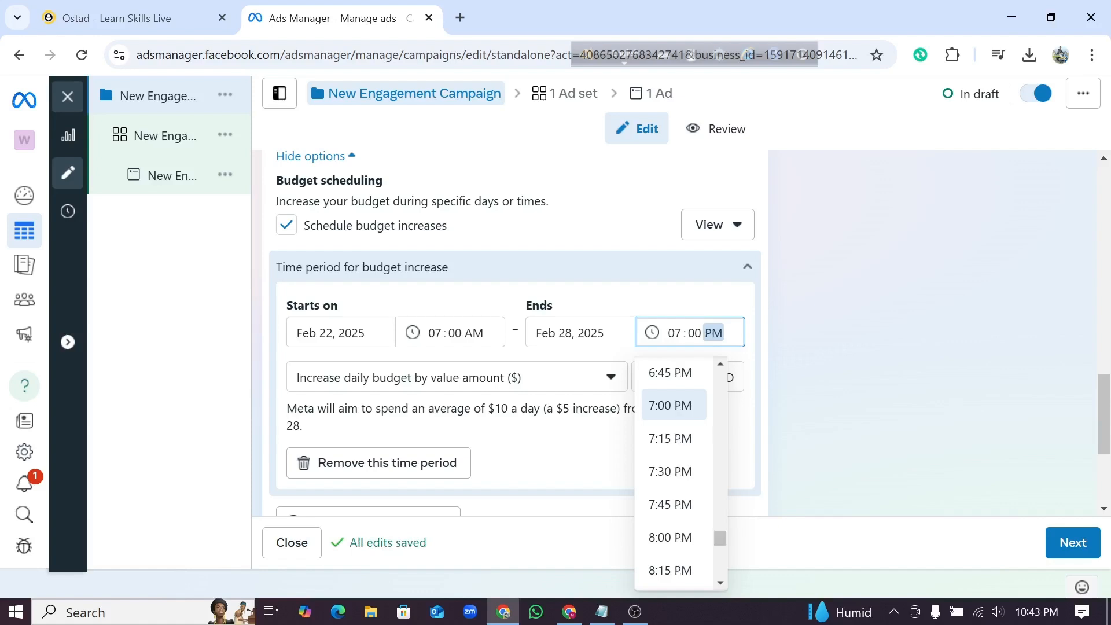
click(721, 318)
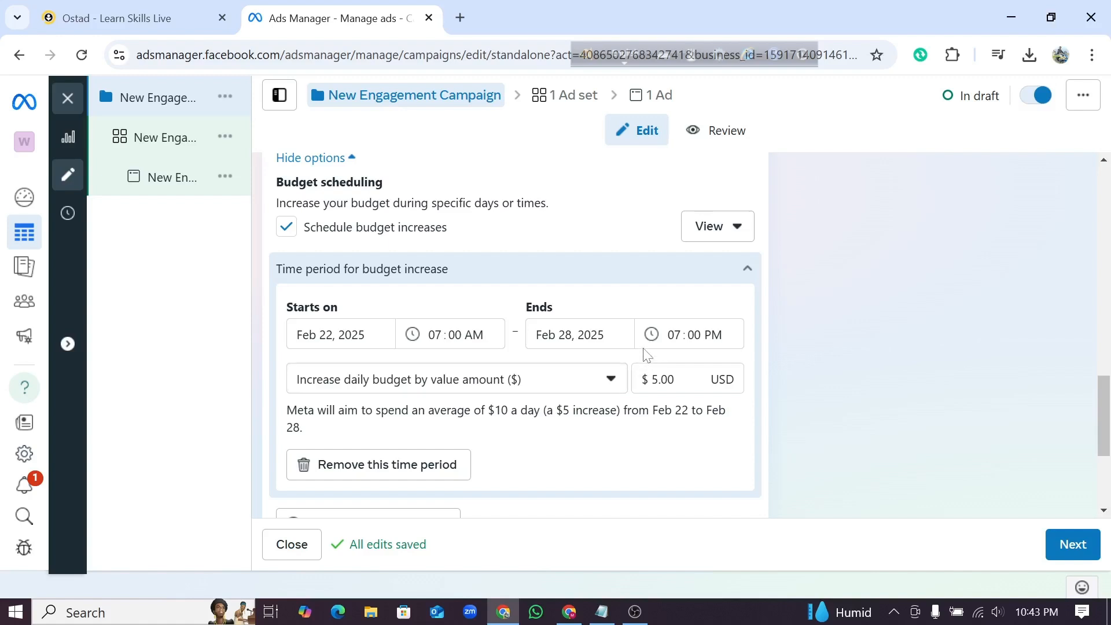
Review the budget increase amount, the scheduled time period and the Advantage campaign budget settings.
scroll(554, 358, down, 1)
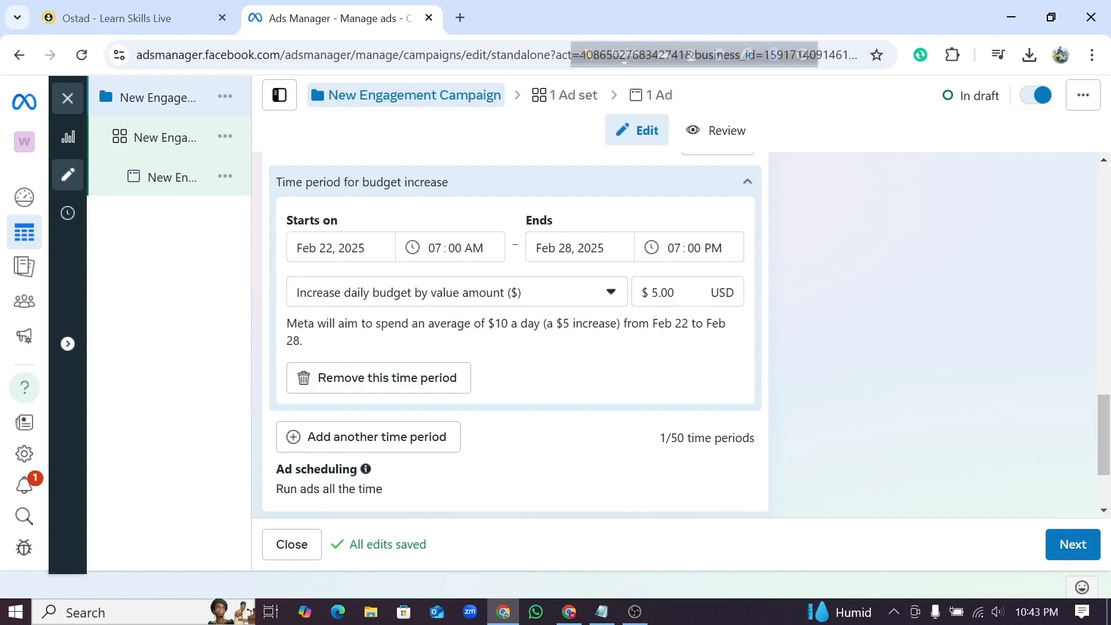
click(659, 293)
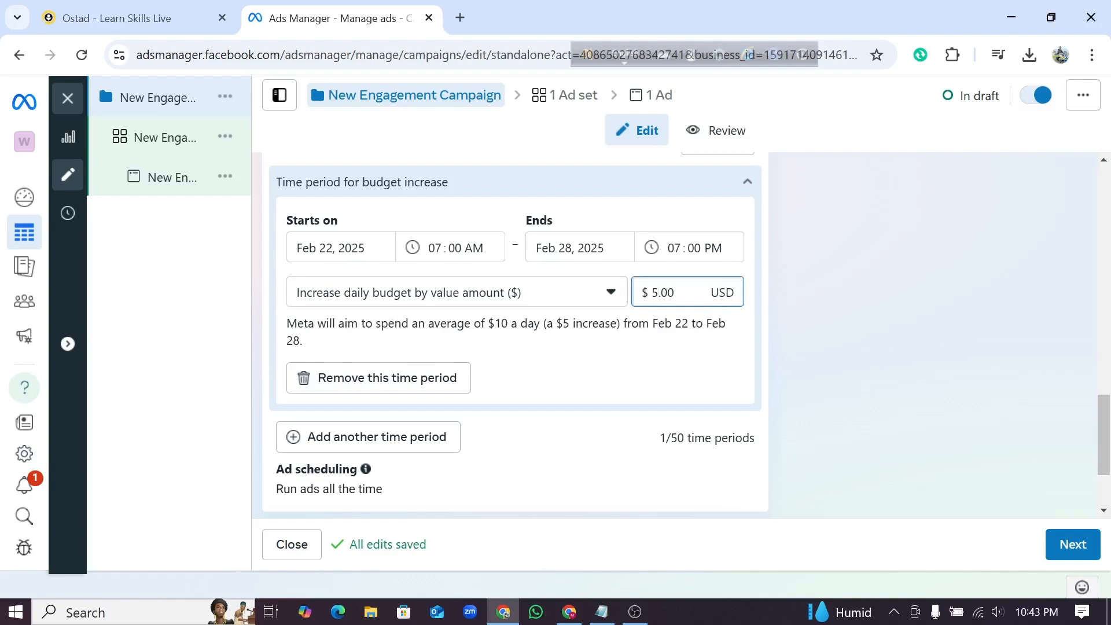
scroll(434, 339, down, 1)
scroll(554, 331, up, 1)
scroll(554, 330, up, 1)
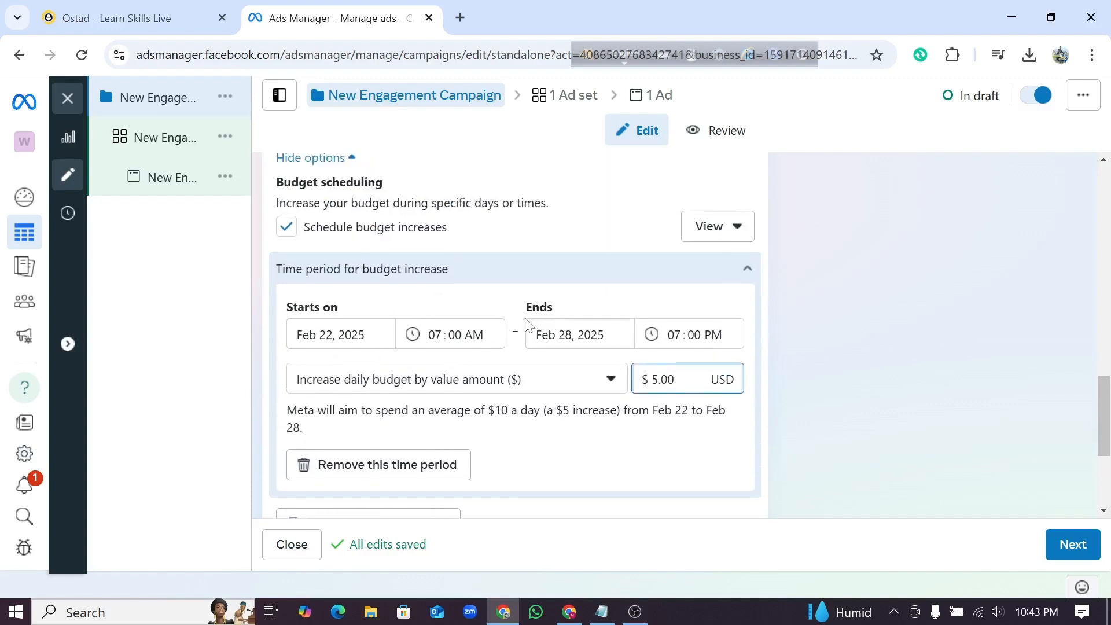
scroll(487, 303, up, 2)
scroll(486, 309, up, 1)
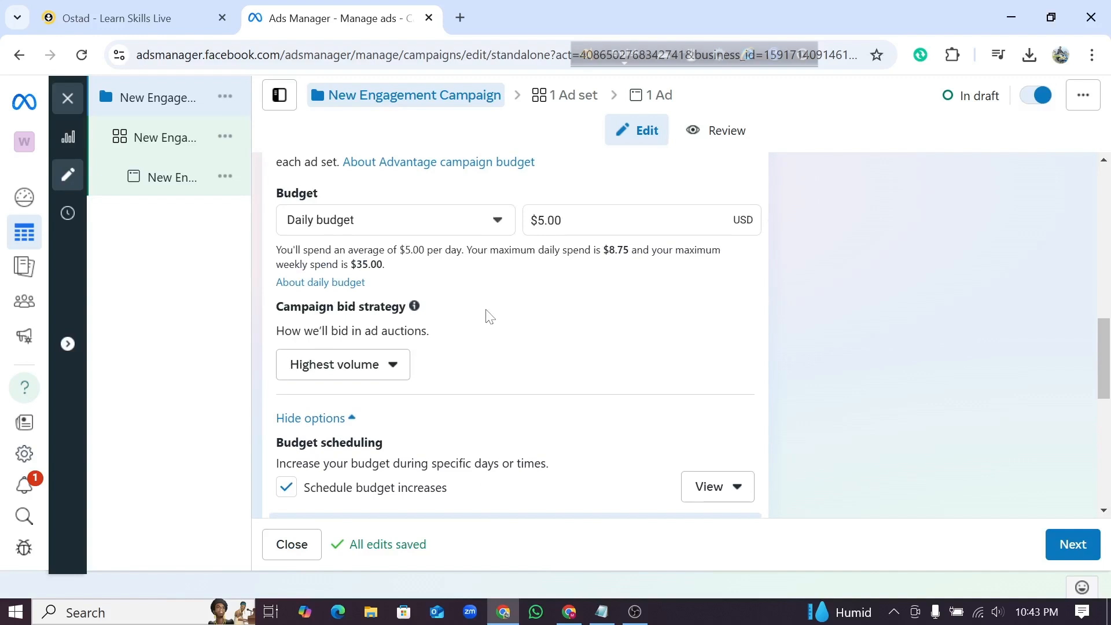
scroll(486, 313, up, 2)
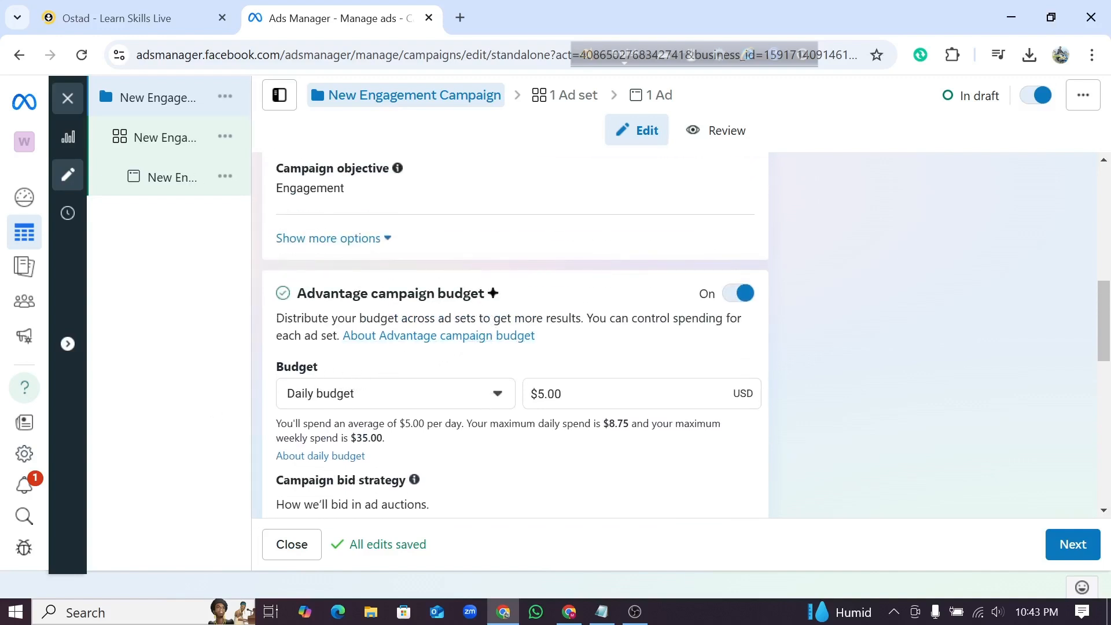
scroll(551, 330, up, 1)
scroll(562, 346, down, 1)
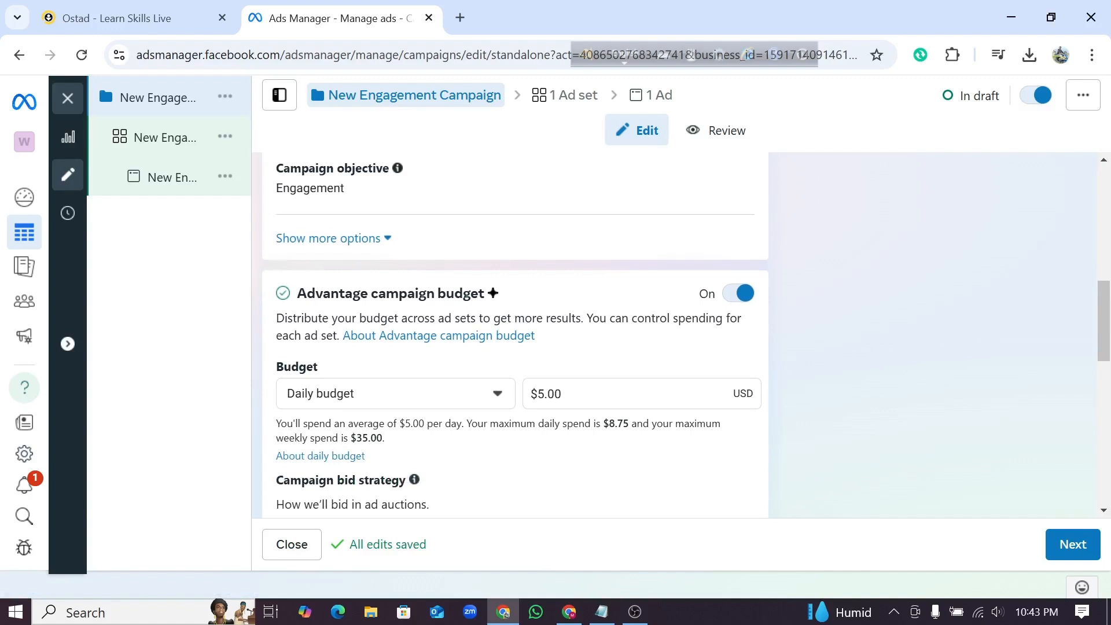